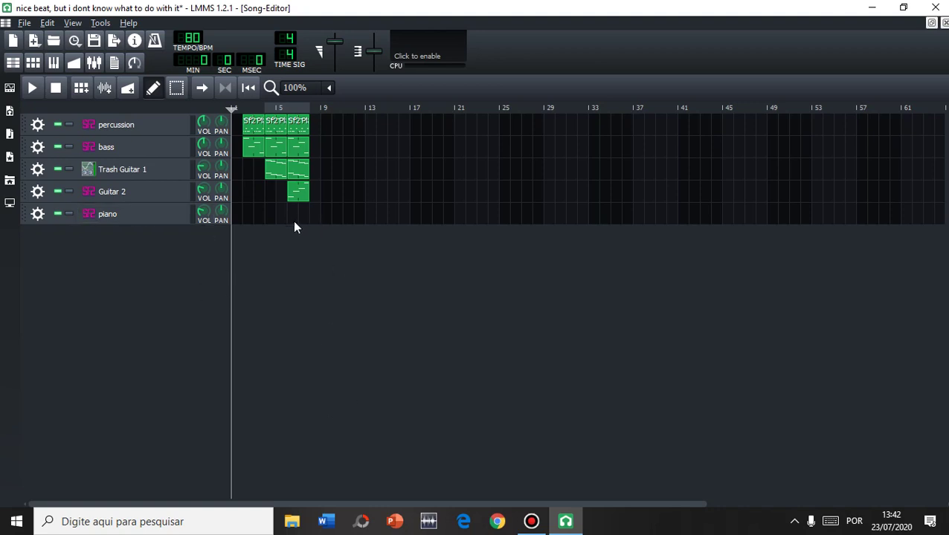
Add two empty clips to the piano track in the Song-Editor
right_click(293, 217)
left_click(170, 285)
left_click(269, 216)
Open a piano clip in the piano roll and switch on the metronome
right_click(269, 216)
left_click(135, 294)
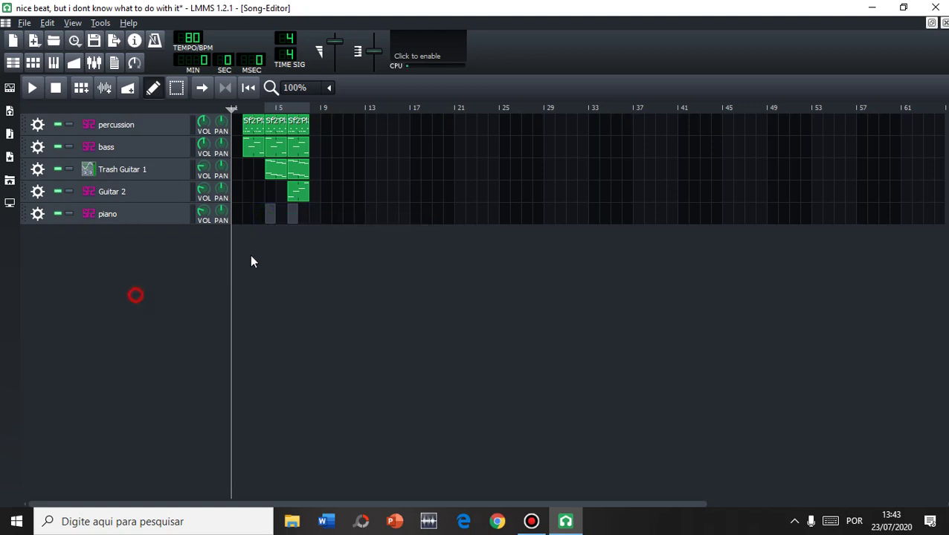
right_click(269, 214)
left_click(280, 224)
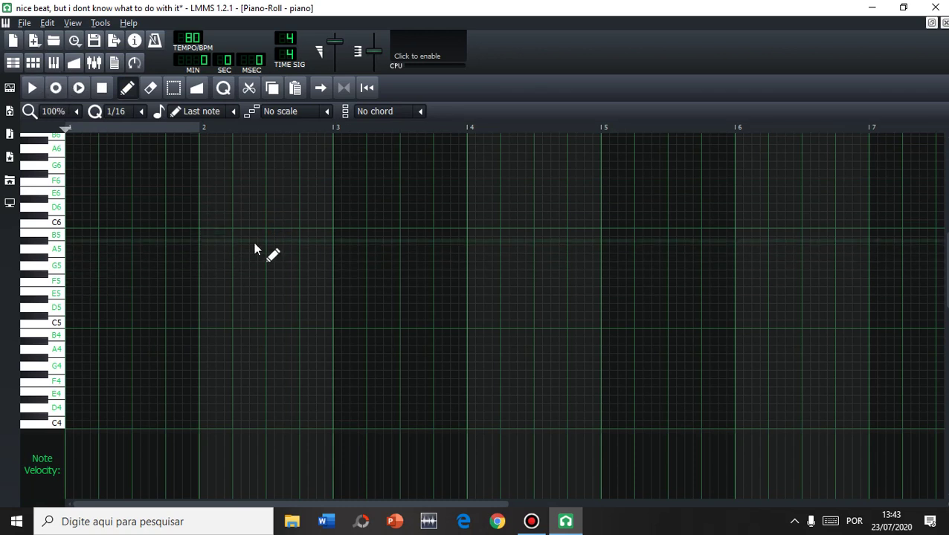
left_click(57, 89)
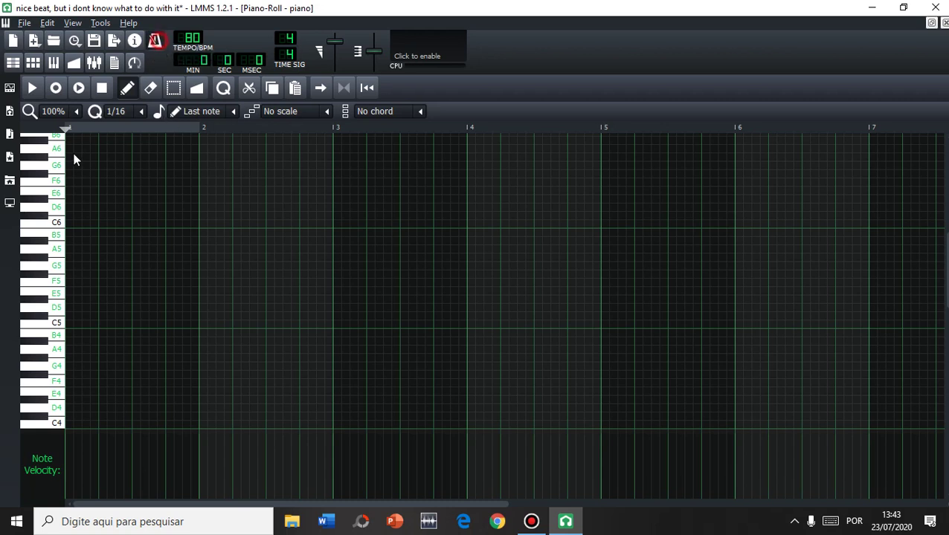
Record the notes M, V, H and D while the pattern plays, then stop
left_click(60, 89)
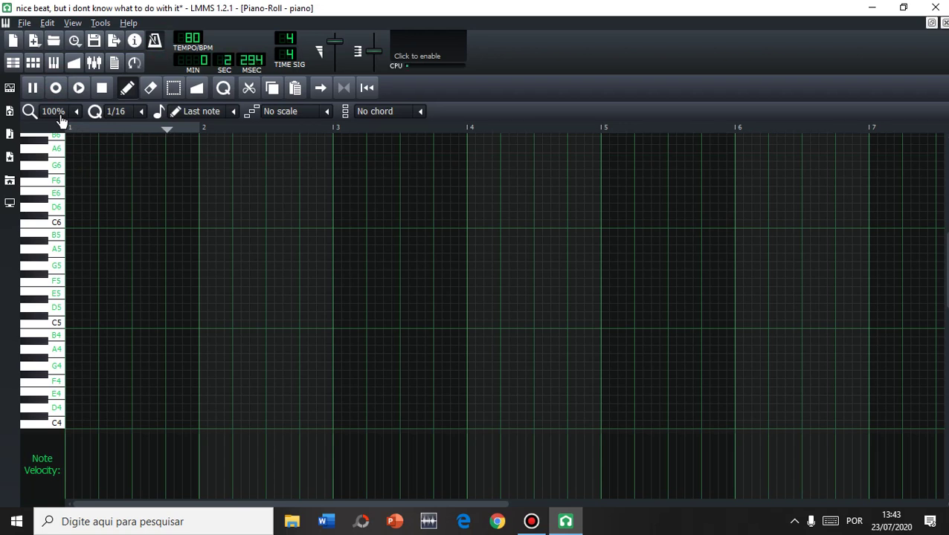
key("m")
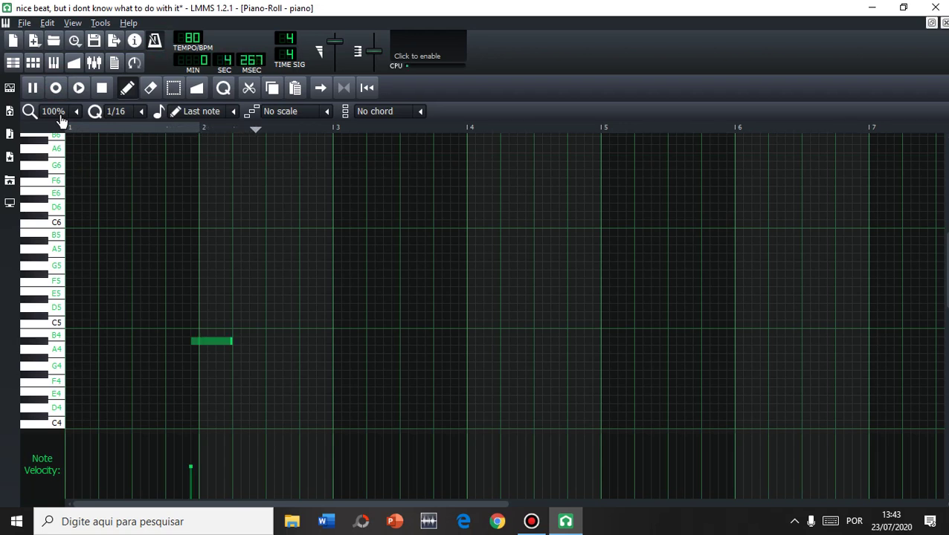
key("v")
key("h")
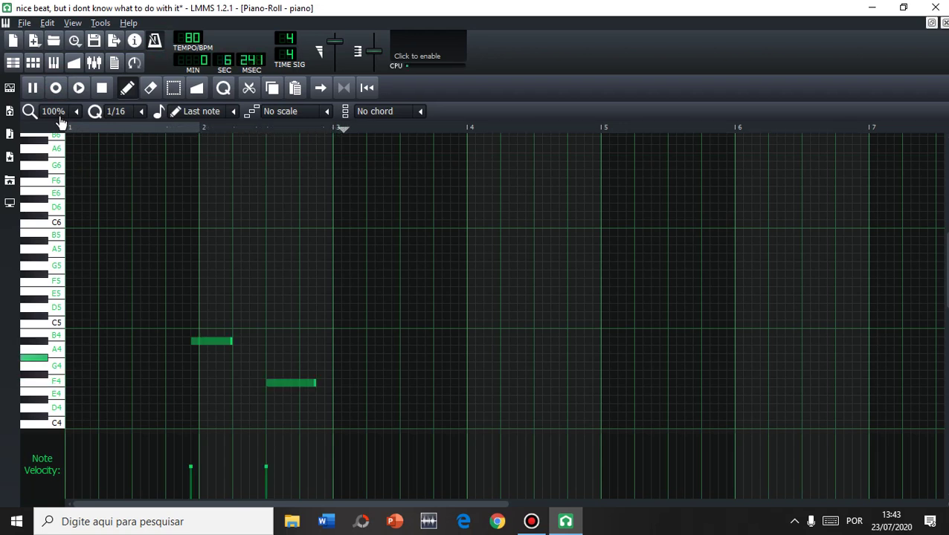
key("d")
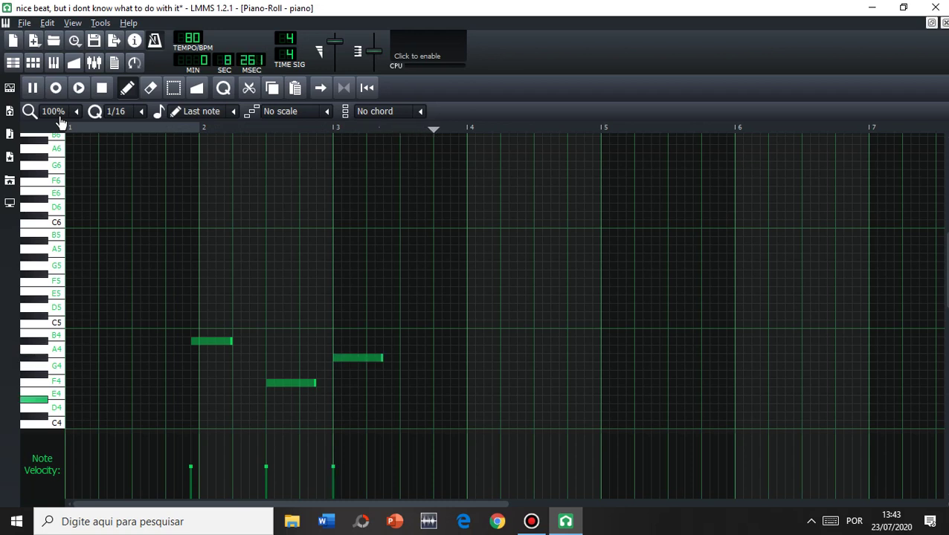
key("space")
scroll(223, 350, "down", 1)
scroll(219, 355, "down", 1)
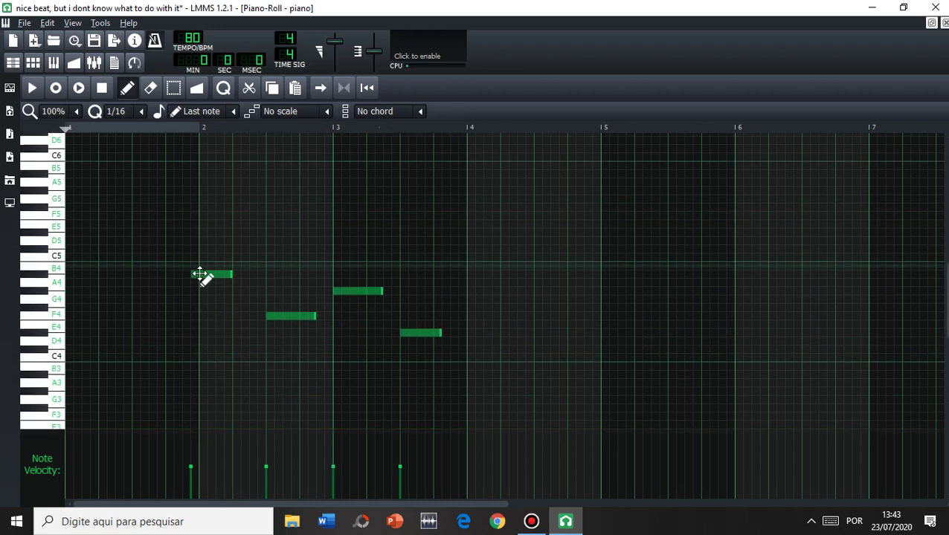
Nudge the first note a sixteenth later and play the melody from bar 2
left_click_drag(200, 274, 208, 275)
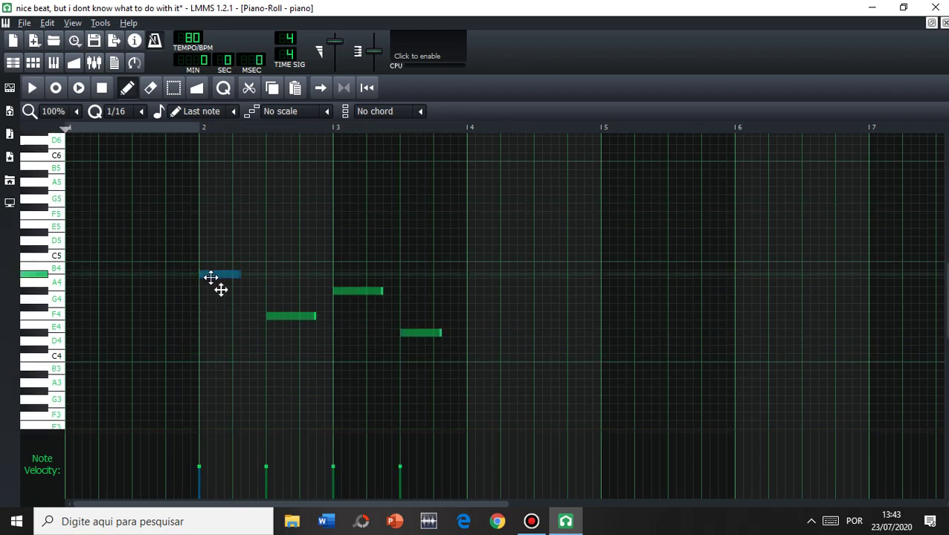
left_click(197, 131)
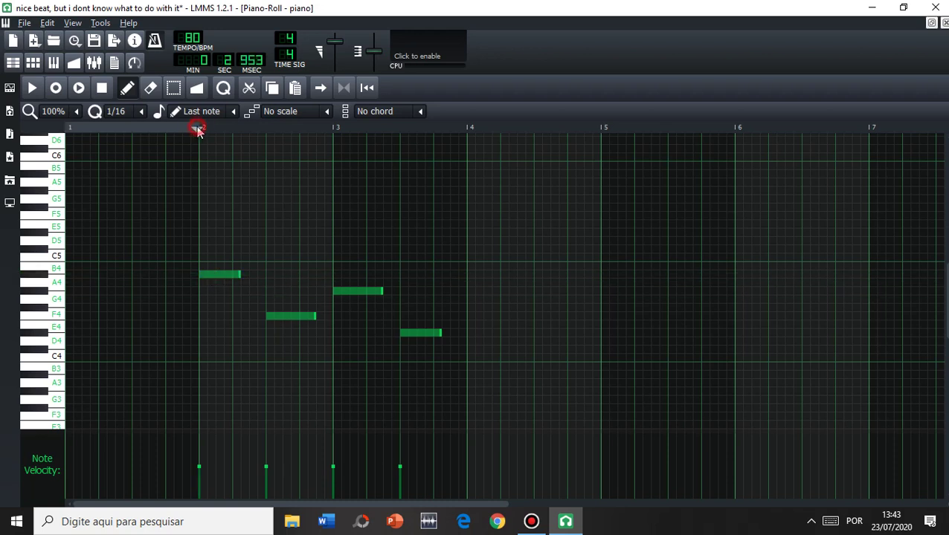
key("space")
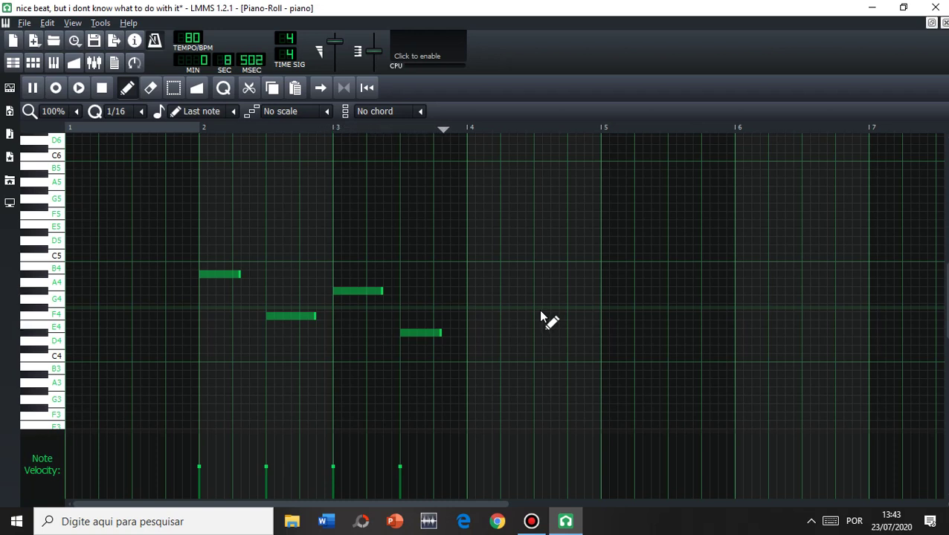
key("space")
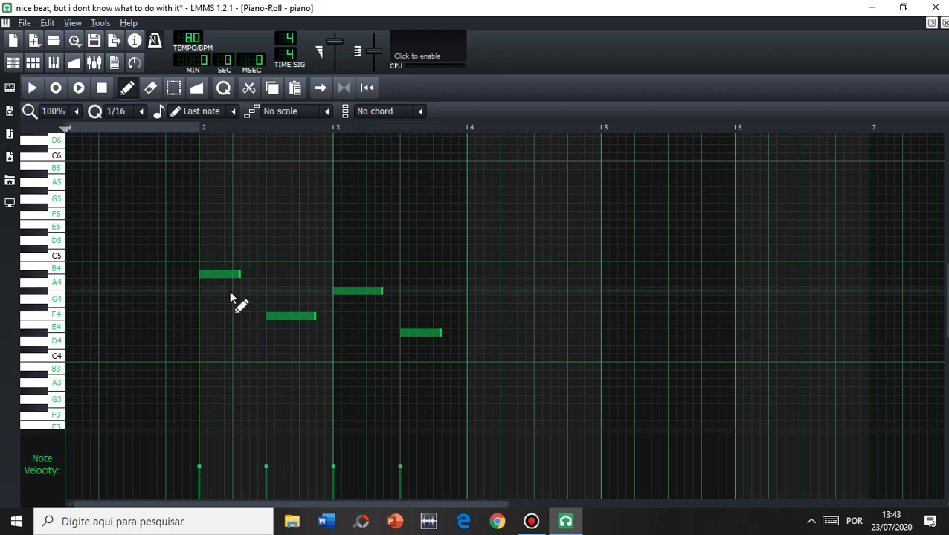
Move all four notes left to start at bar 1 and close the piano roll
mouse_move(199, 204)
left_mouse_down()
mouse_move(483, 381)
mouse_move(472, 383)
left_mouse_up()
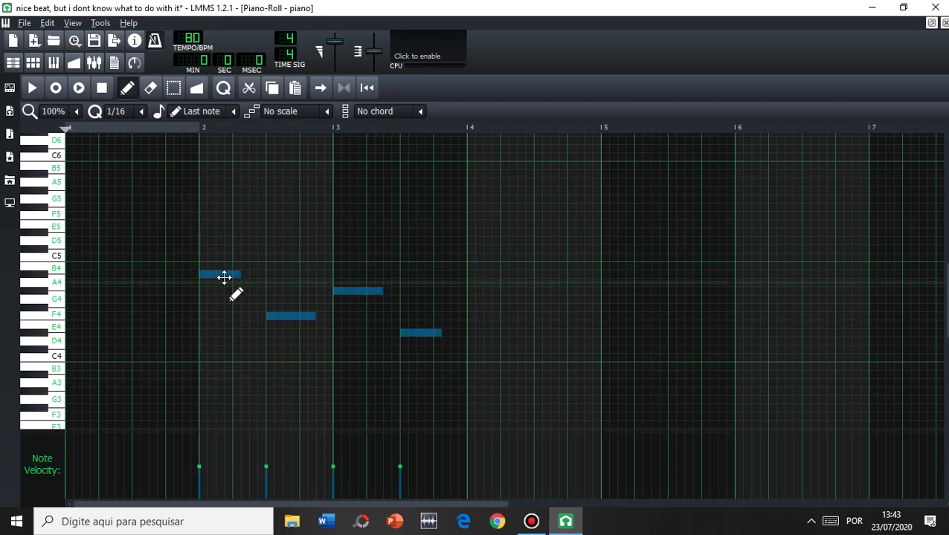
left_click_drag(224, 278, 87, 276)
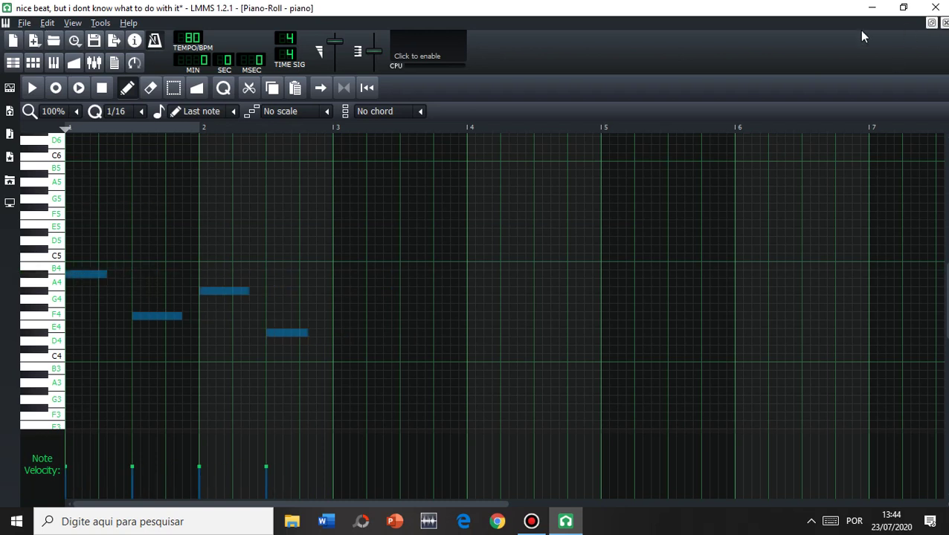
left_click(943, 23)
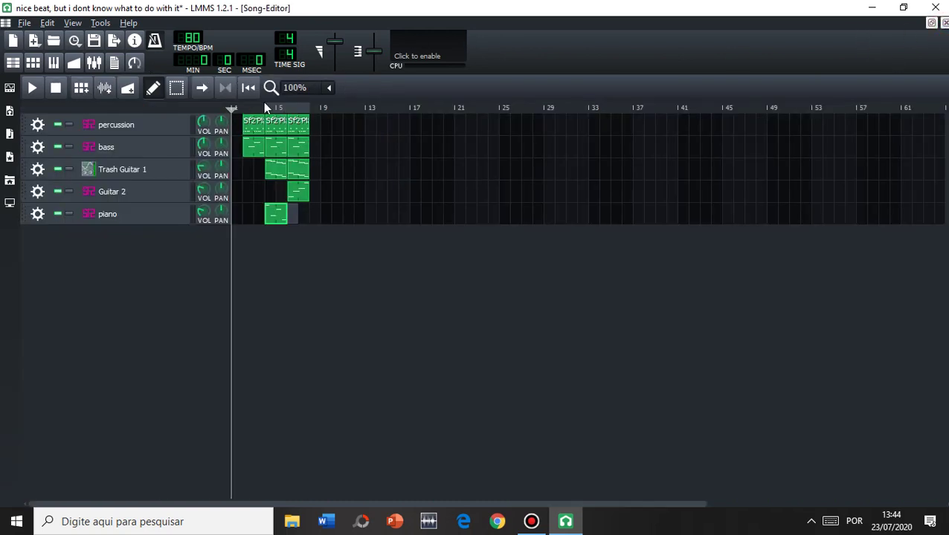
Play the song from the chosen position to hear the piano part, then stop
left_click(262, 105)
key("space")
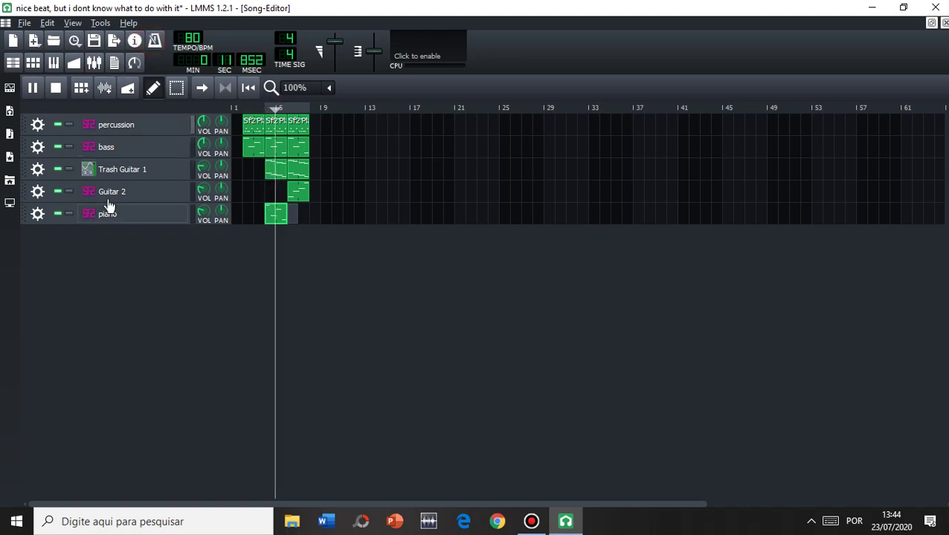
left_click(60, 91)
Delete all notes from the piano clip with Ctrl+A and Delete, then close the piano roll
right_click(275, 212)
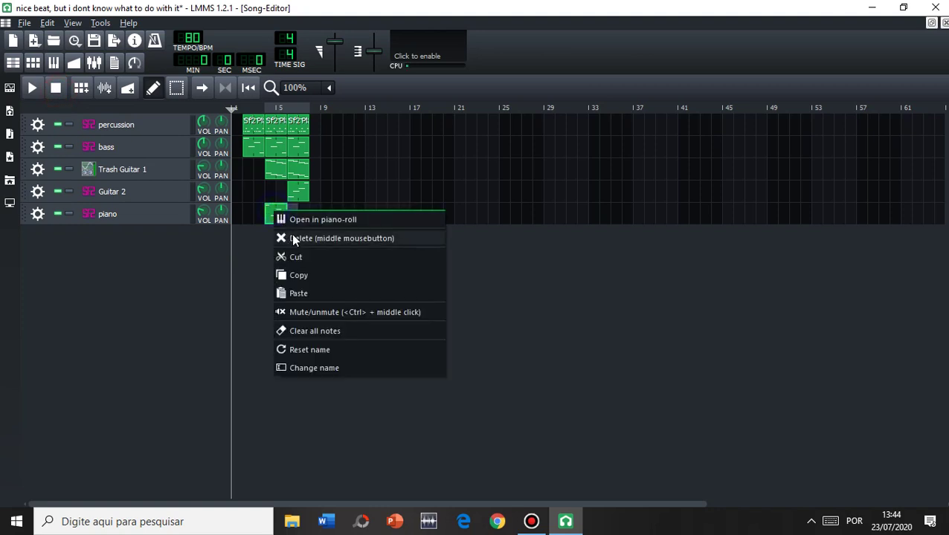
left_click(297, 219)
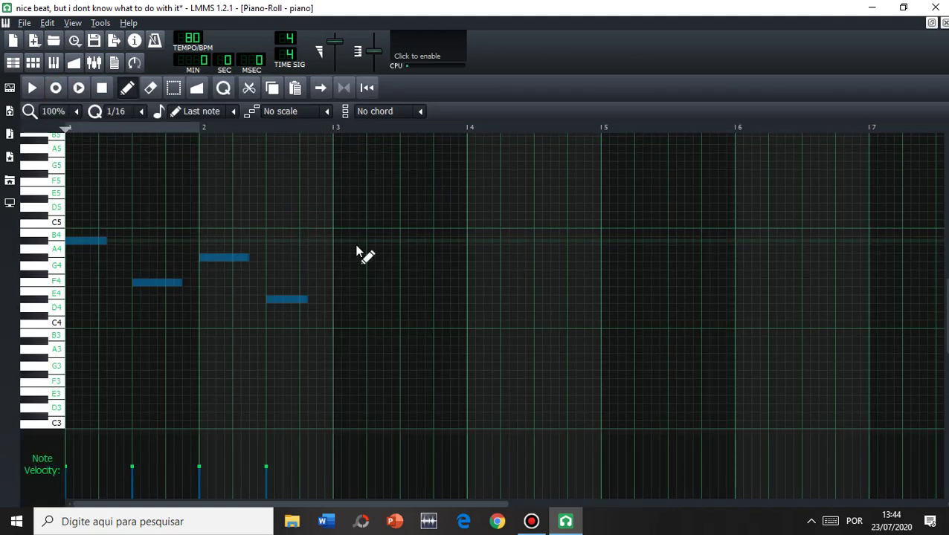
key("ctrl+a")
key("Delete")
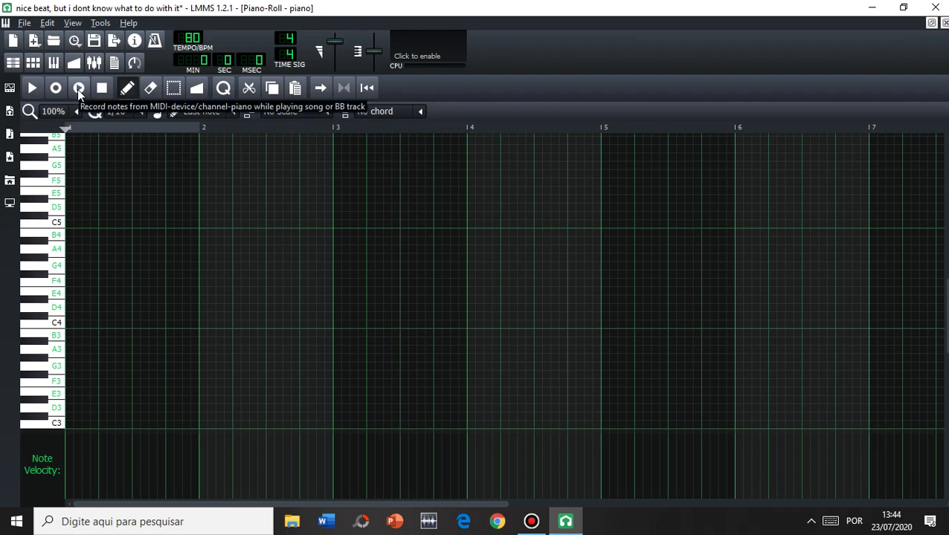
left_click(944, 22)
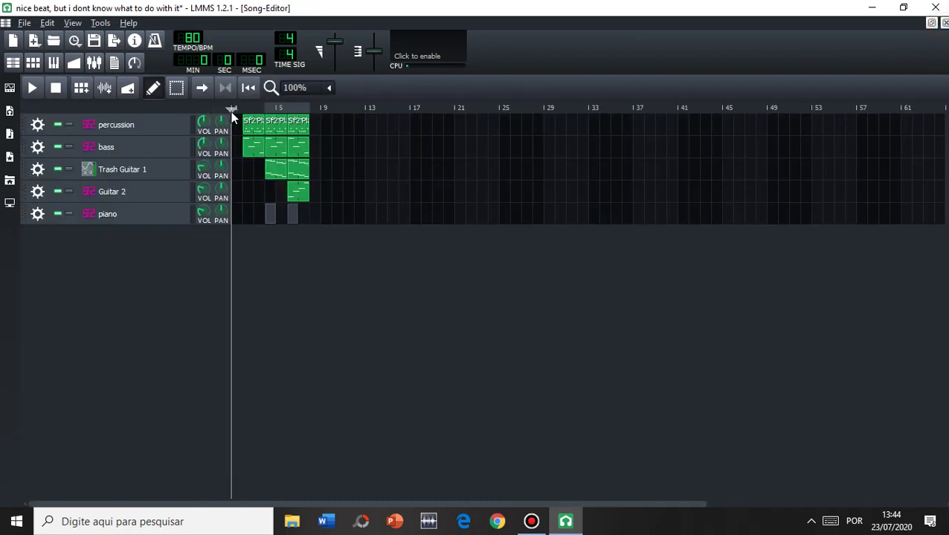
key("space")
left_click_drag(233, 121, 261, 167)
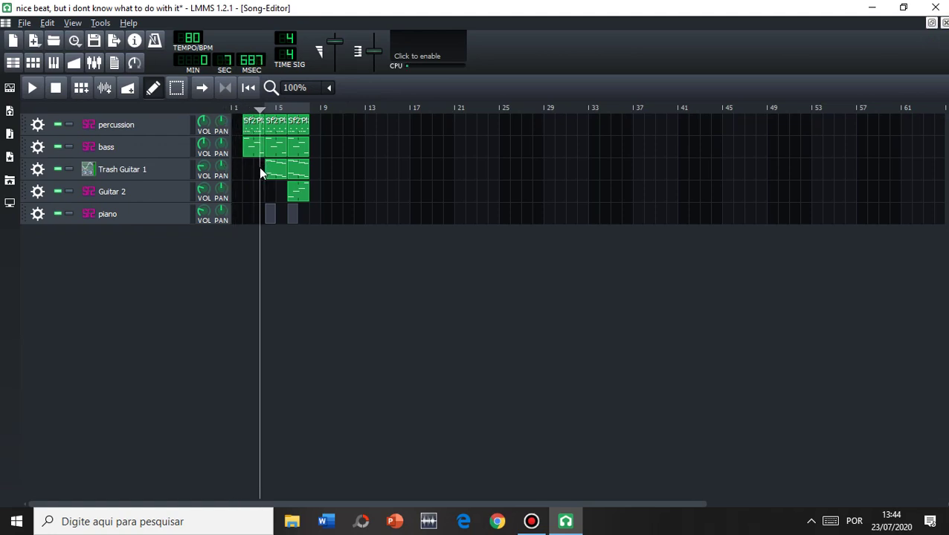
double_click(269, 213)
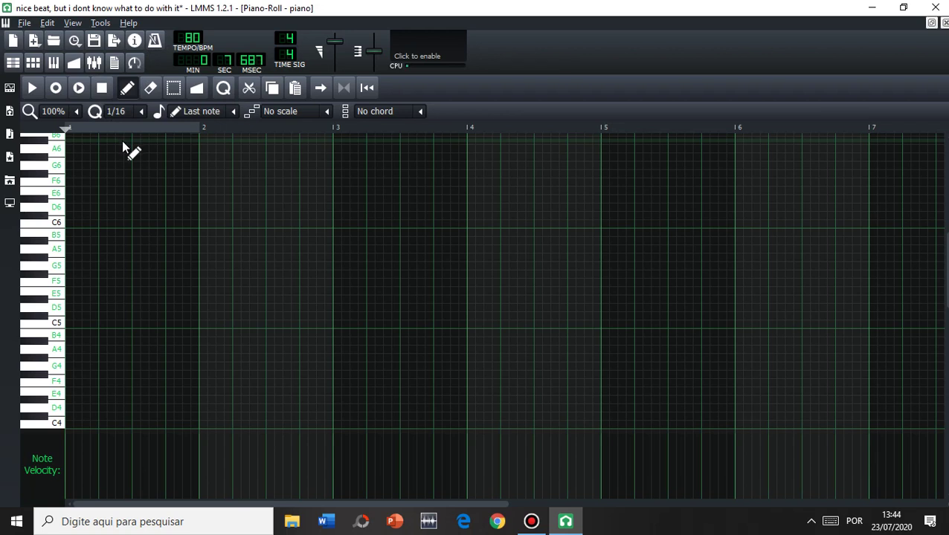
left_click(83, 93)
Re-record the melody with the keys J, V, H and D, then stop recording
key("j")
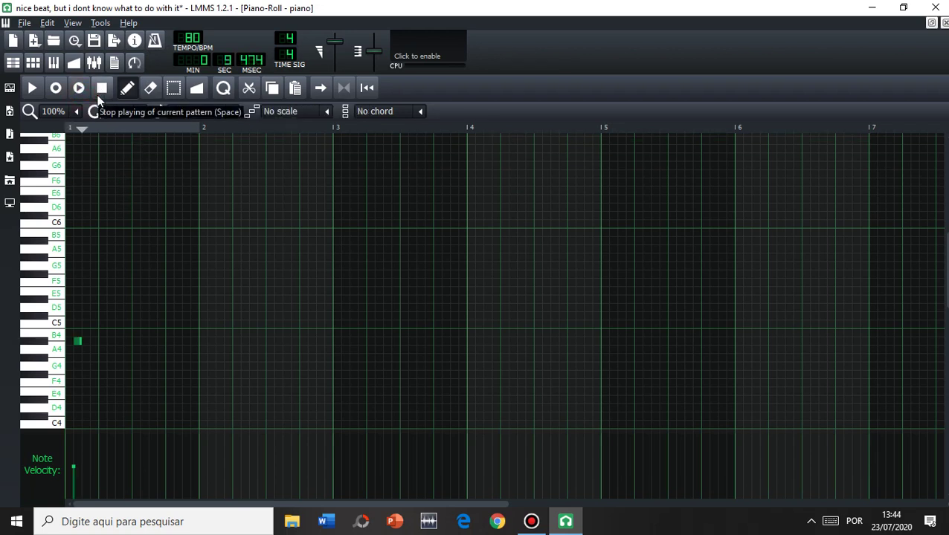
key("v")
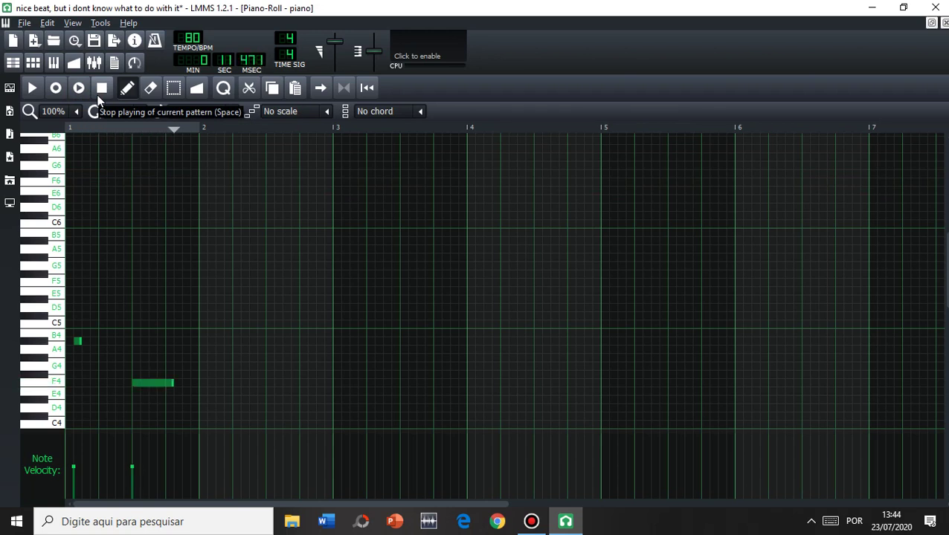
key("h")
key("d")
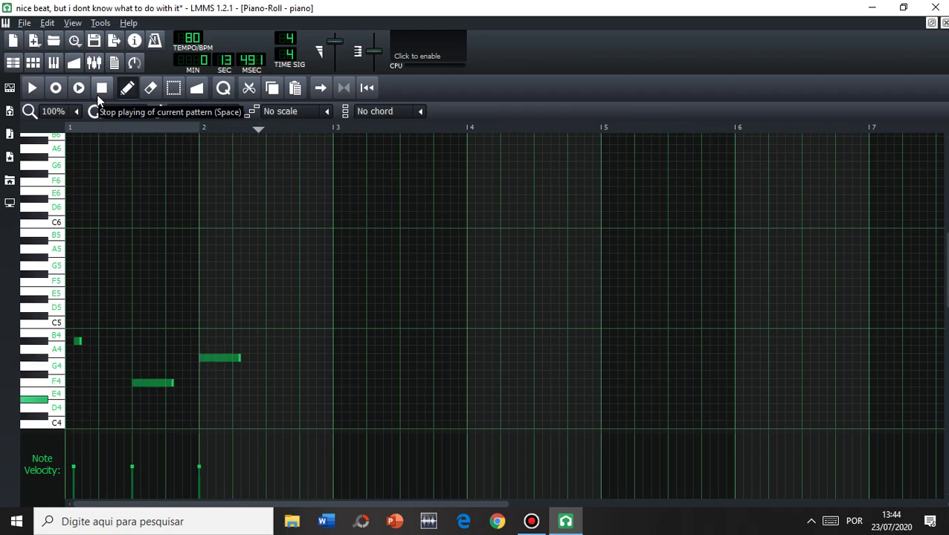
left_click(101, 91)
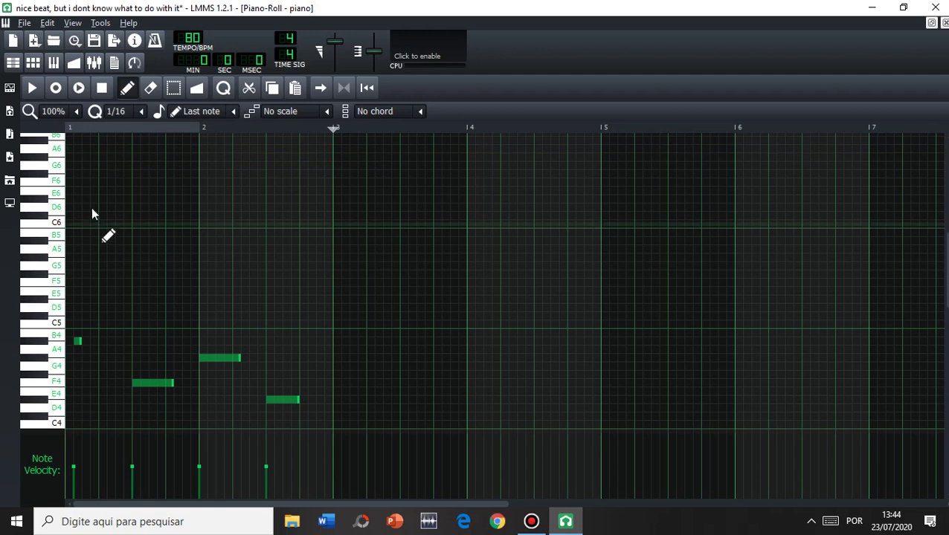
scroll(77, 357, "down", 2)
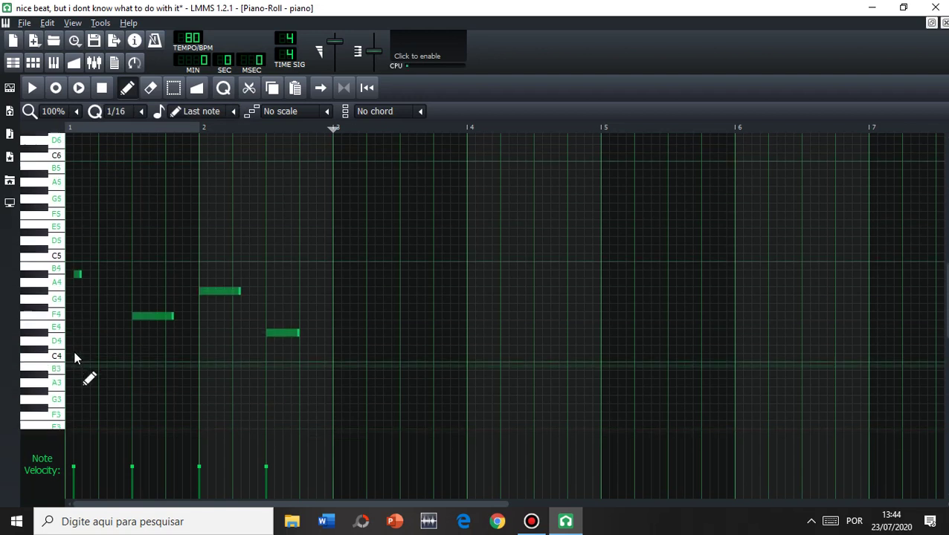
Lengthen the first note, move it to bar 1's start, play the pattern, and close the piano roll
right_click(78, 274)
left_click(82, 275)
left_click_drag(84, 277, 53, 275)
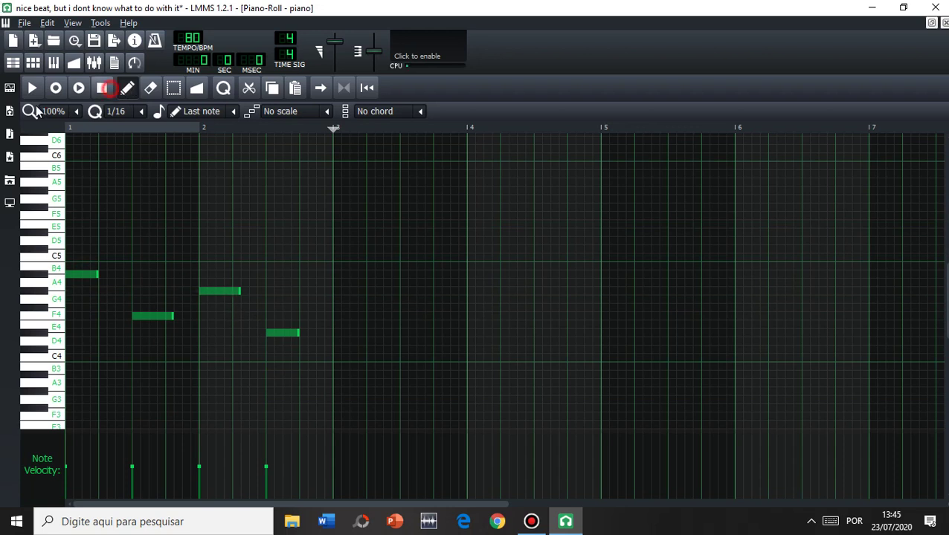
left_click(80, 90)
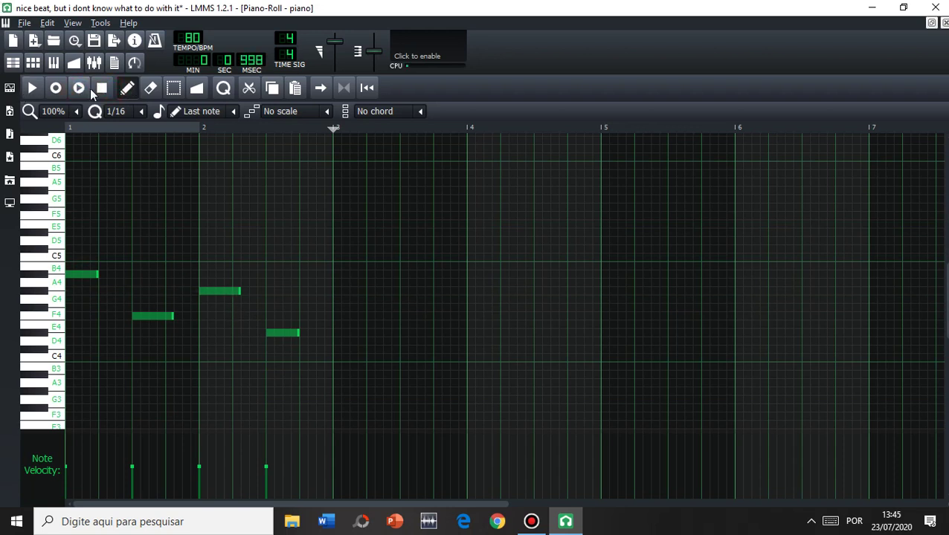
left_click(103, 89)
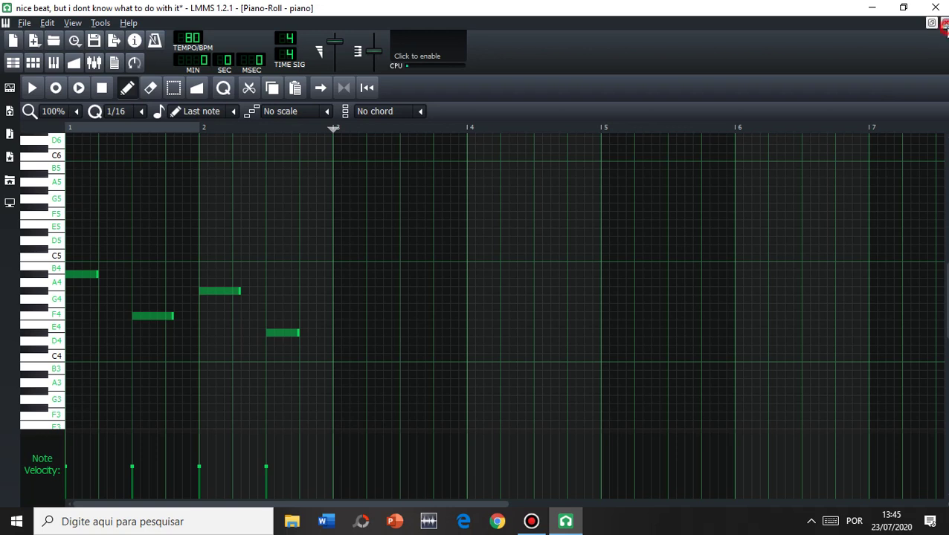
left_click(944, 23)
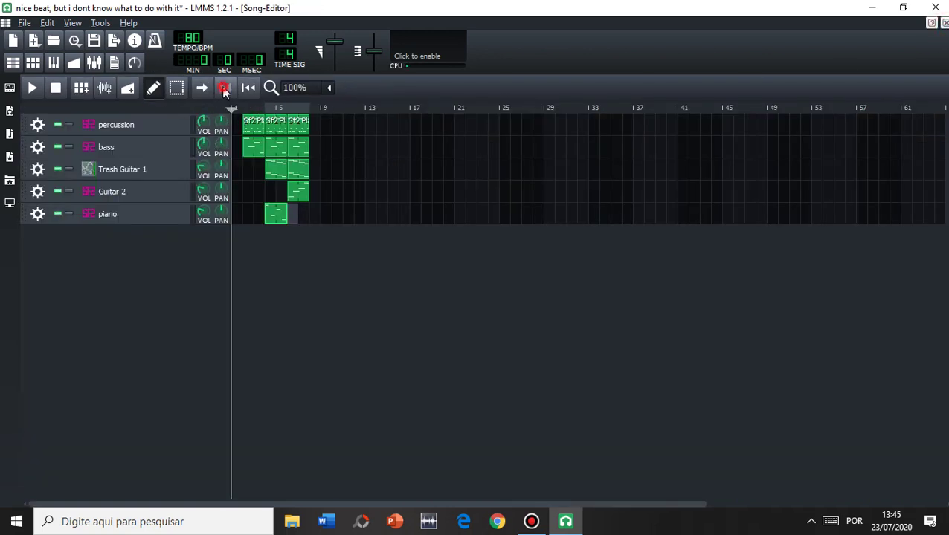
Enable loop points and set the loop region to roughly bars 5 to 9
left_click(224, 89)
left_click_drag(310, 109, 325, 110)
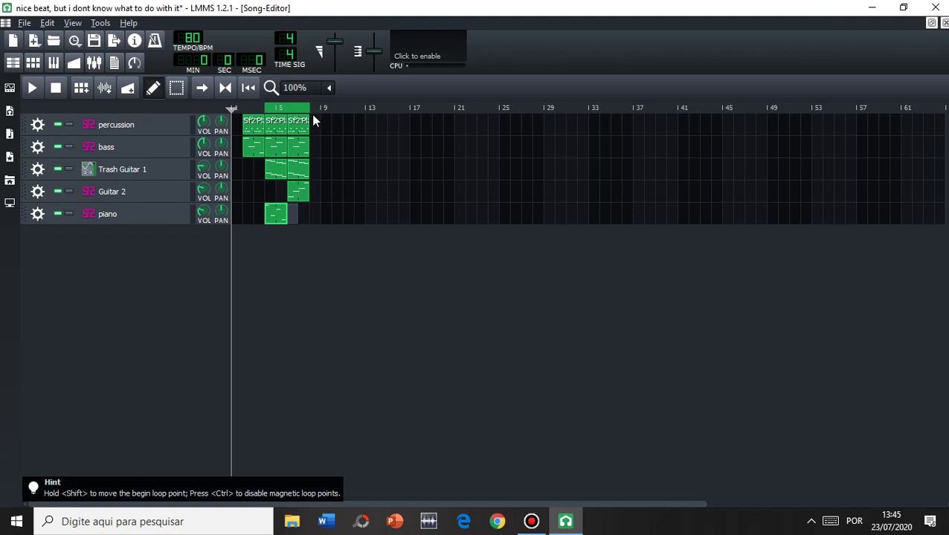
left_click(250, 110, "shift")
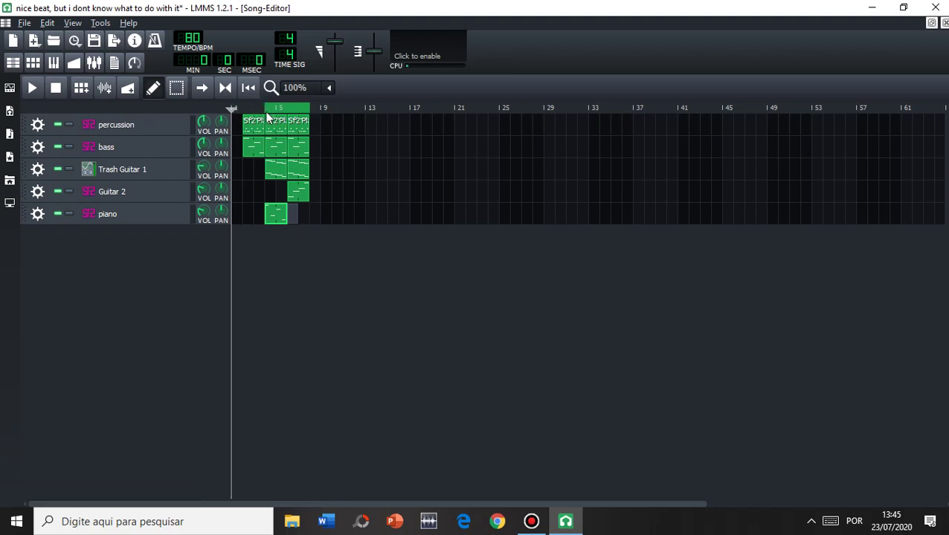
left_click(265, 112, "shift")
left_click(260, 112, "shift")
right_click(280, 213)
Open the piano pattern in the piano roll and play its four-note melody through
left_click(297, 223)
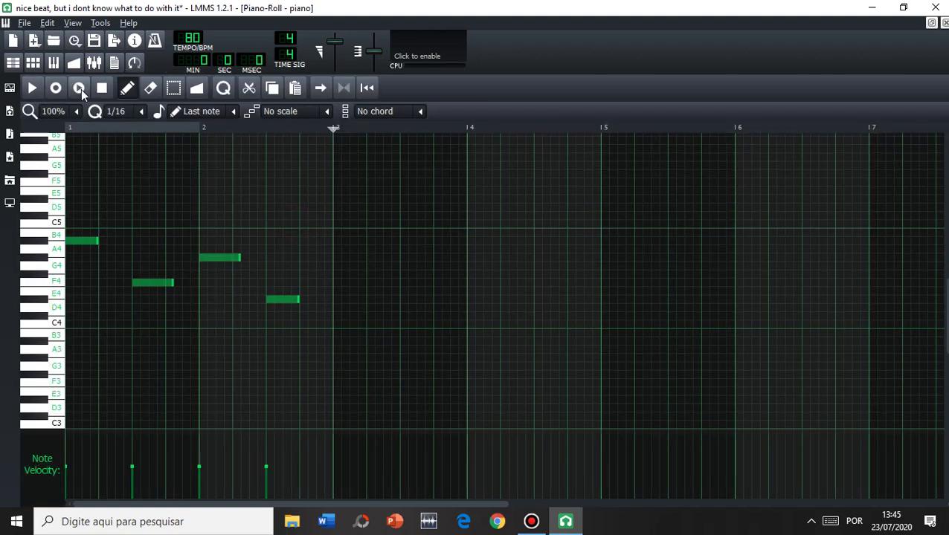
left_click(32, 88)
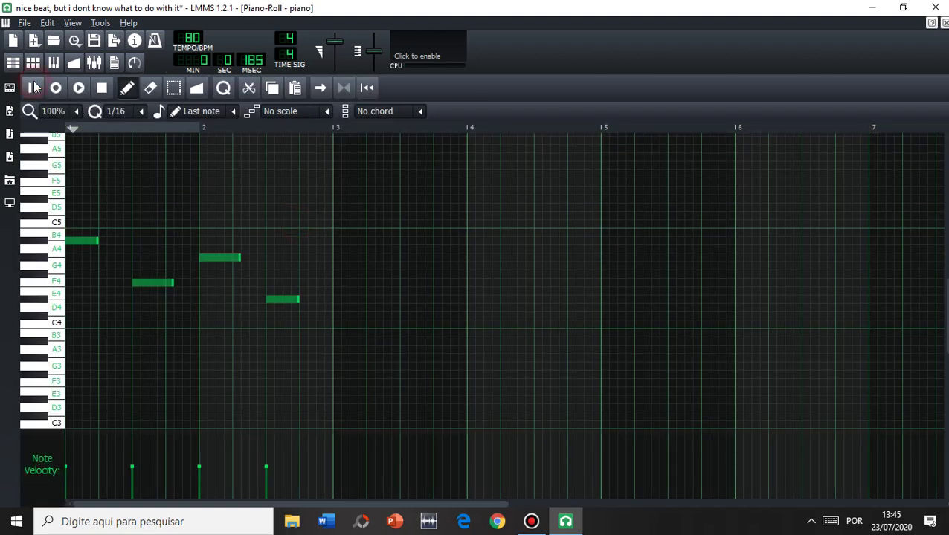
left_click(102, 87)
key("space")
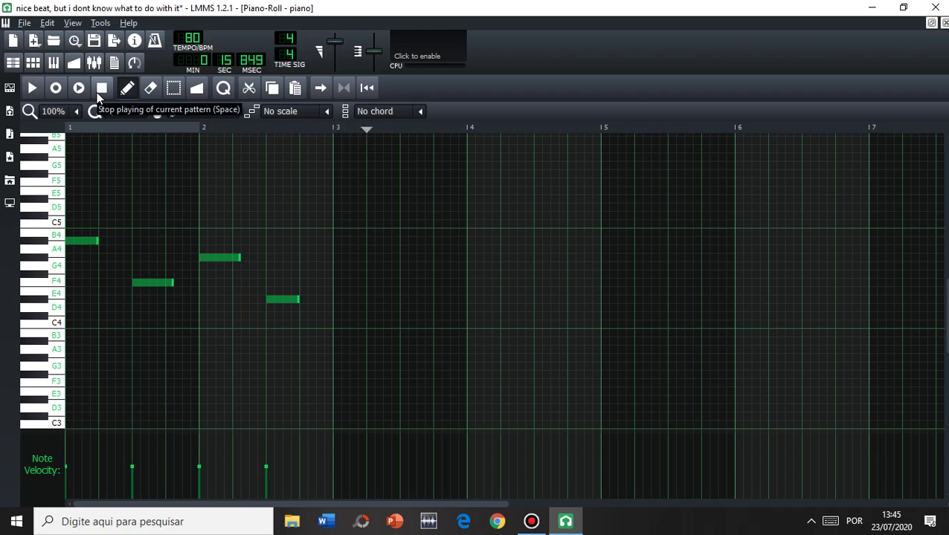
left_click(101, 88)
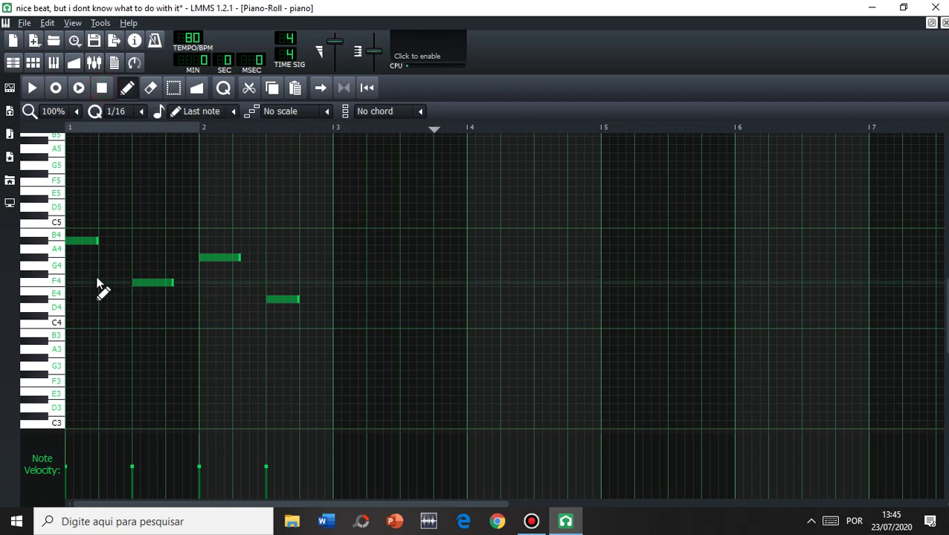
Copy the four melody notes two bars later to repeat at bar 3, then play the result
left_click_drag(78, 199, 379, 395)
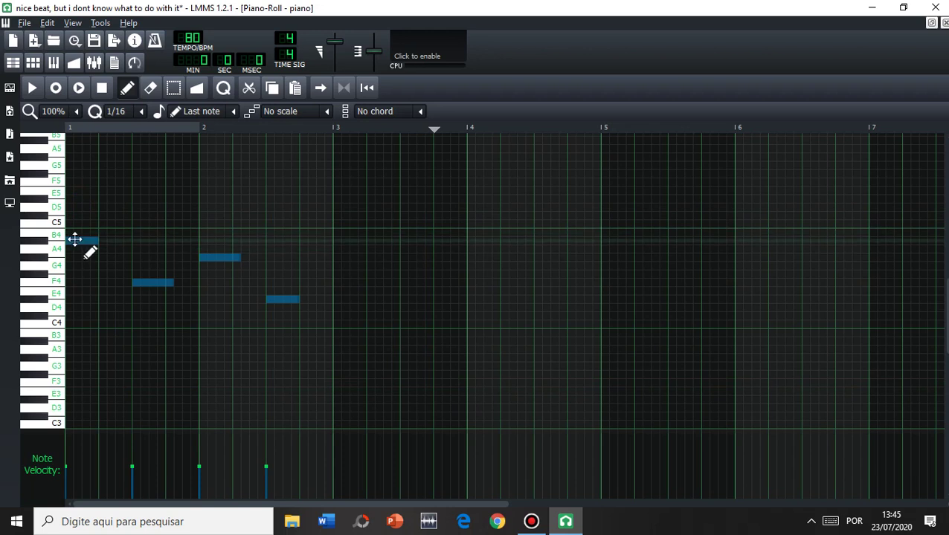
left_click_drag(76, 238, 343, 242)
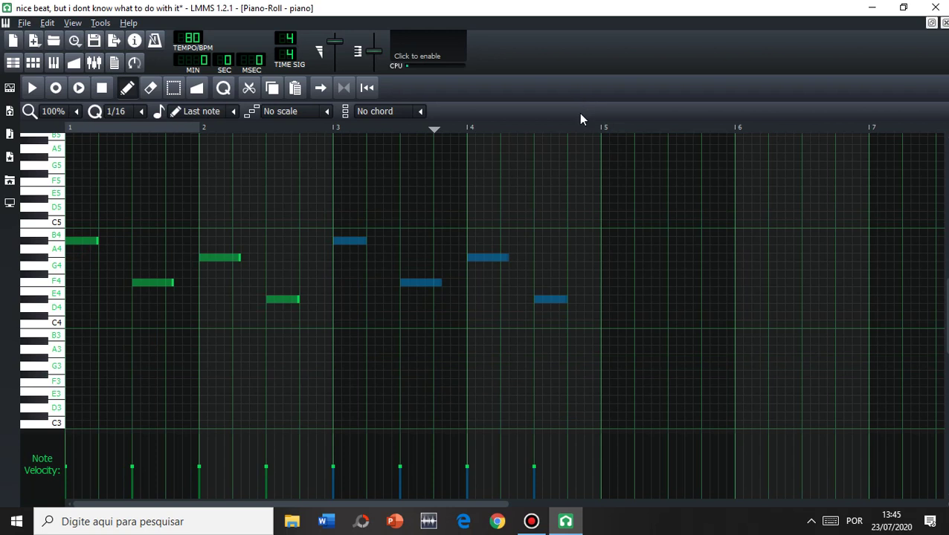
left_click(33, 87)
left_click(102, 88)
left_click(32, 87)
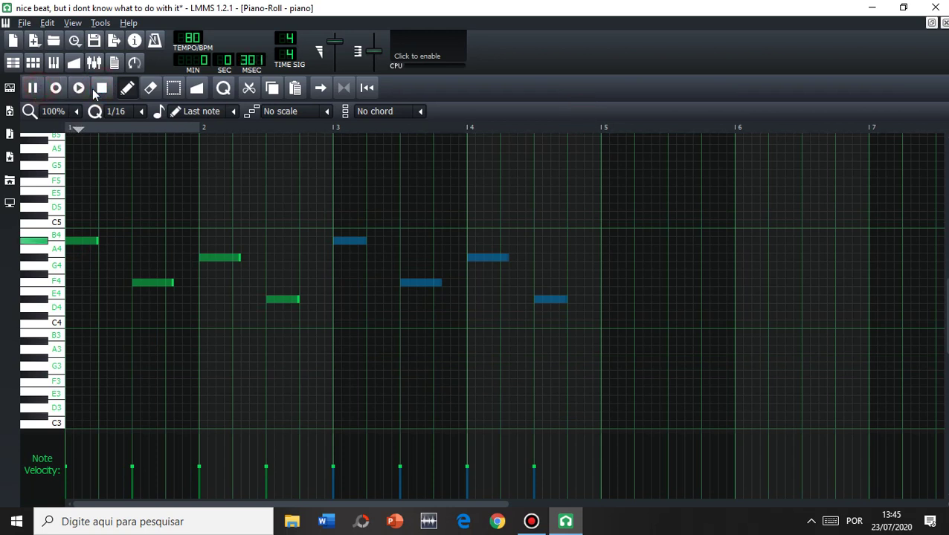
left_click(102, 88)
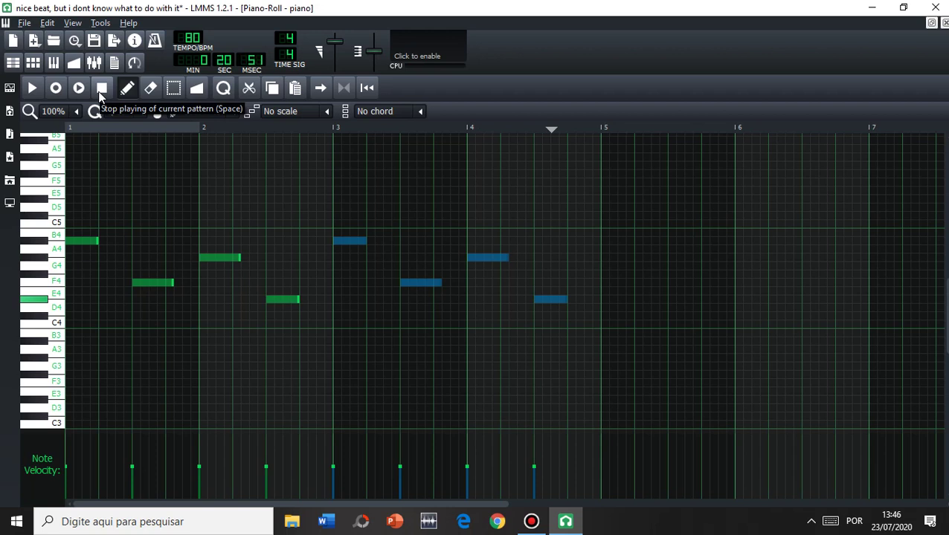
left_click(101, 93)
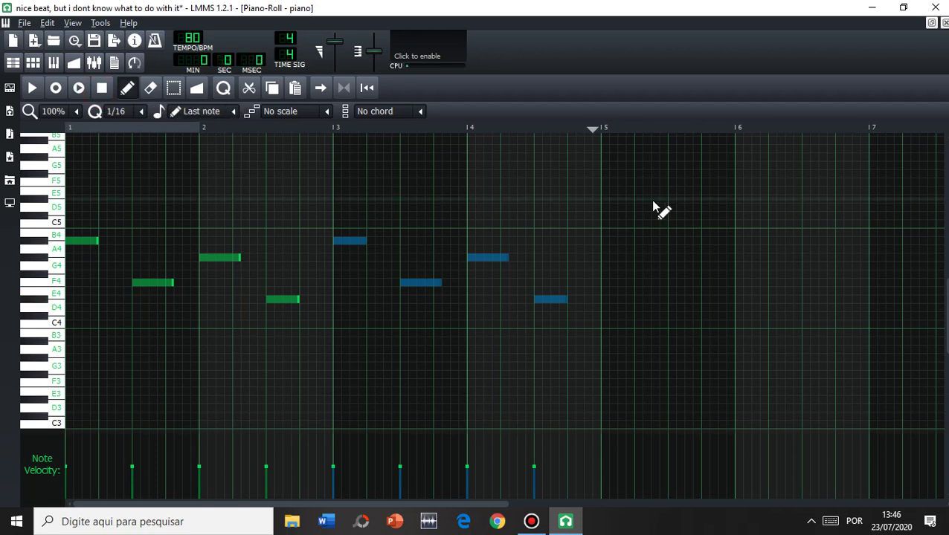
Close the piano roll and open the piano track's Soundfont Player window
left_click(944, 23)
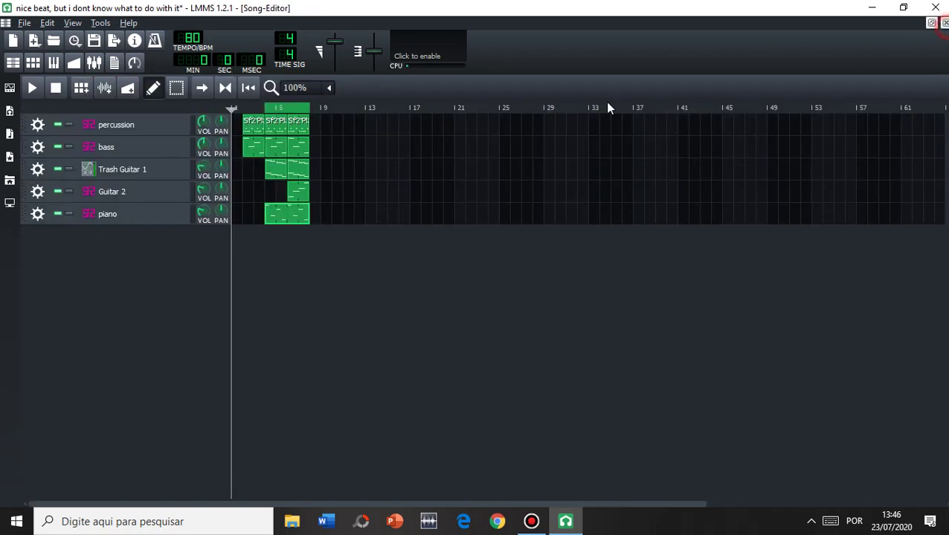
left_click(145, 221)
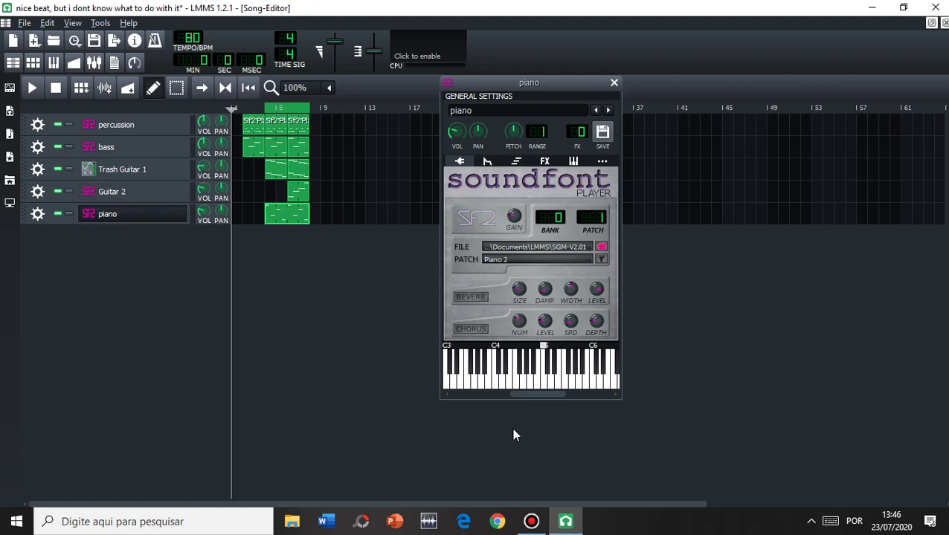
Audition the Piano 2 sound with the test keys H, T, 6, E, 5 and 2
key("h")
key("t")
key("6")
key("e")
key("5")
key("2")
Move the keyboard base note to just below C5, then test it with Z
left_click(540, 348)
left_click(537, 347)
key("z")
key("z")
key("z")
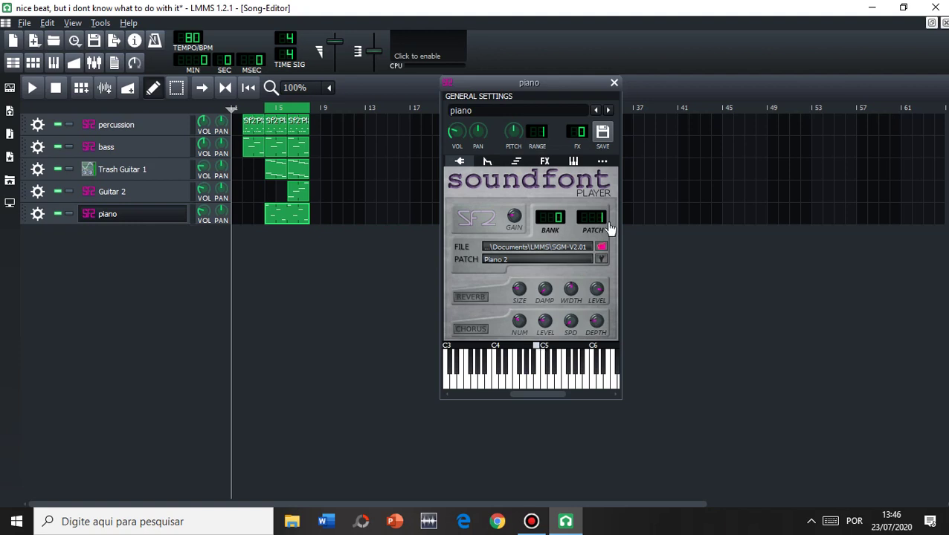